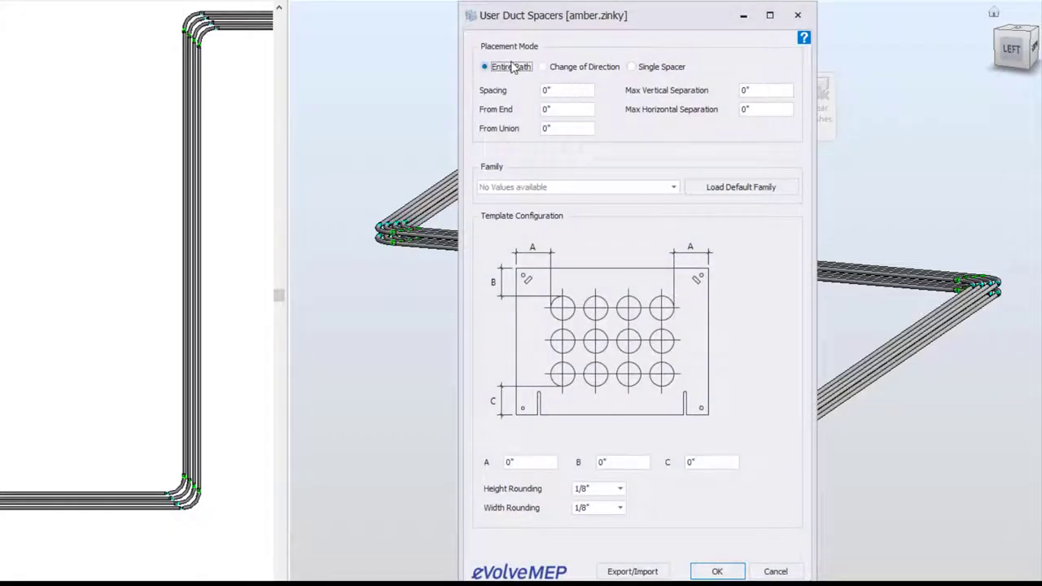
- Set the entire-path duct spacers to 8' spacing, with 1' from end, from union, and maximum vertical and horizontal separation
left_click(562, 91)
type("8")
key("Tab")
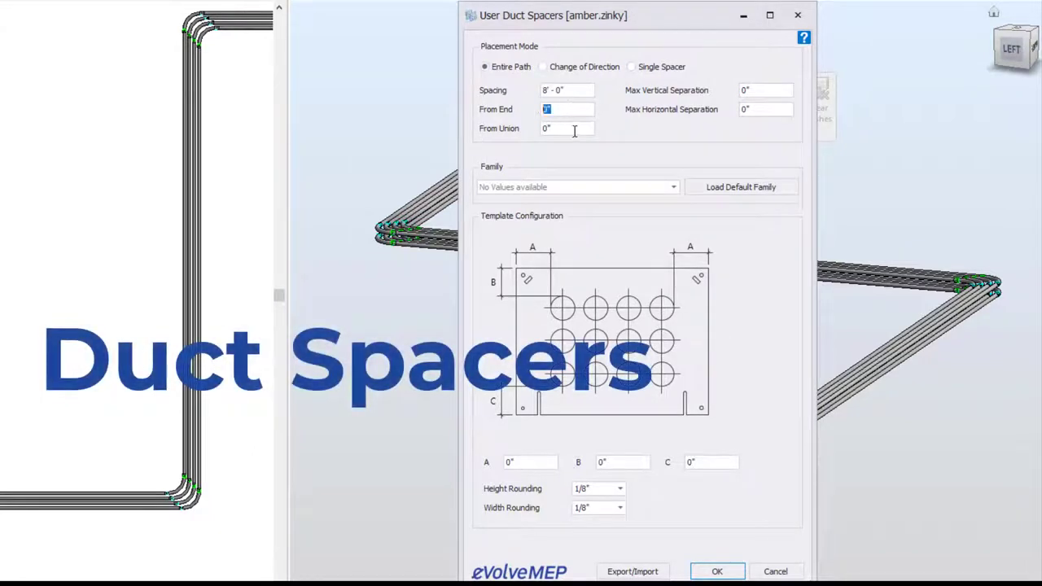
type("1' -")
left_click(763, 90)
type("1")
left_click(763, 109)
type("1")
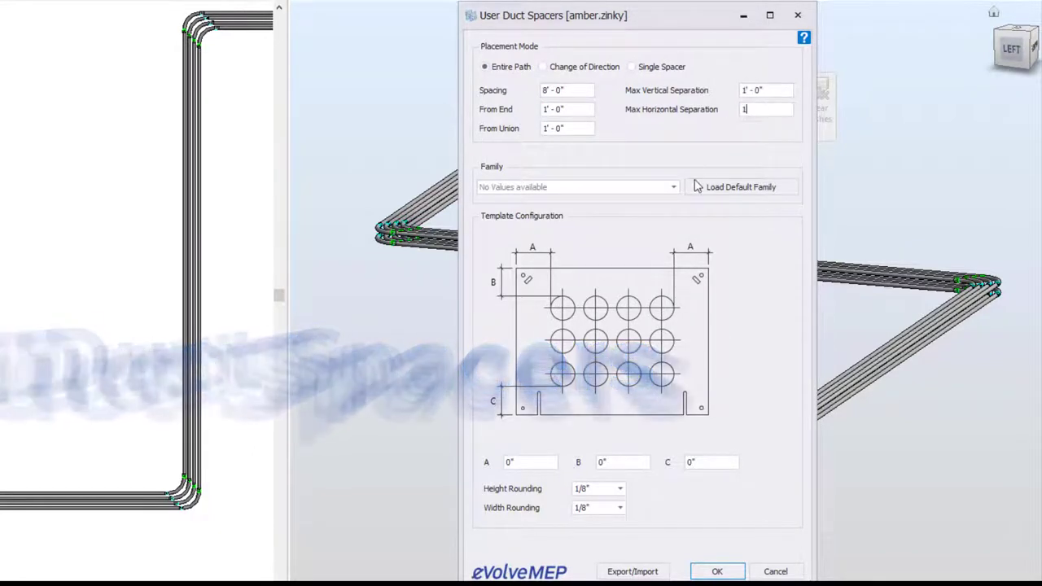
- Load the default duct spacer family and choose Duct Bank Template - Blank
left_click(728, 186)
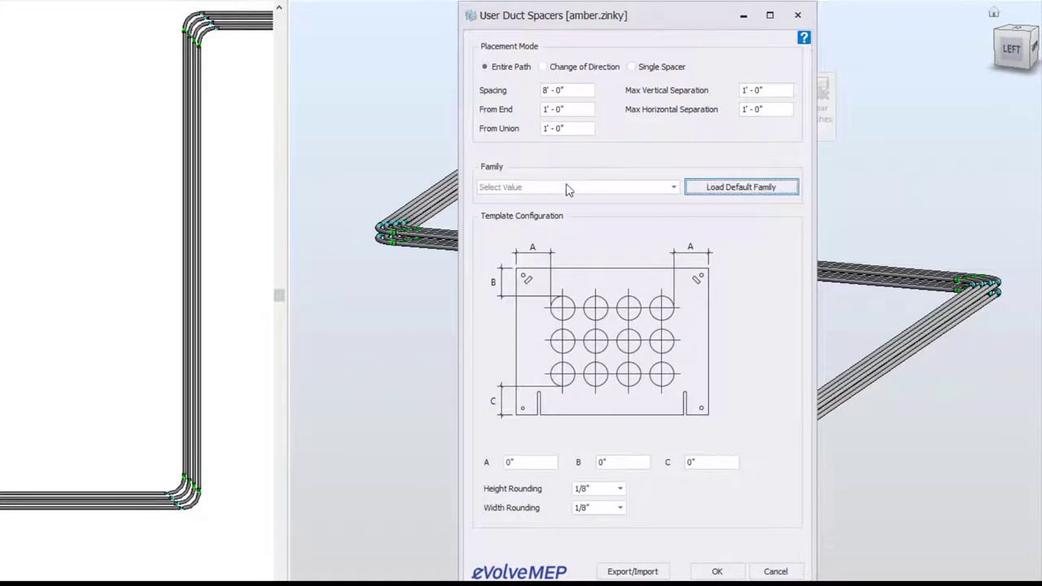
left_click(570, 189)
left_click(582, 217)
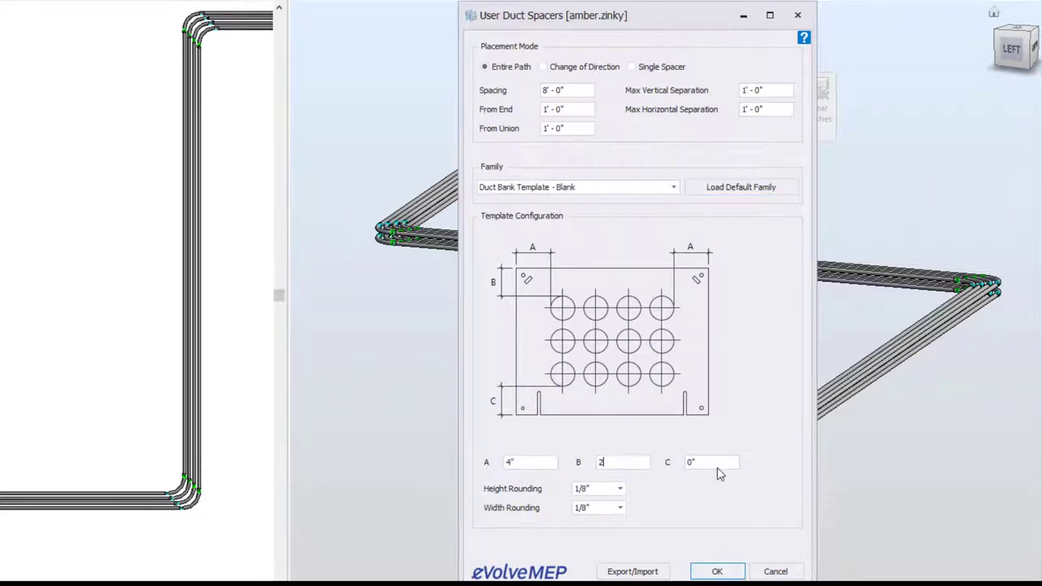
- Set template dimensions A to 4", B and C to 2", round height and width to 1", and apply the spacer settings
left_click(619, 489)
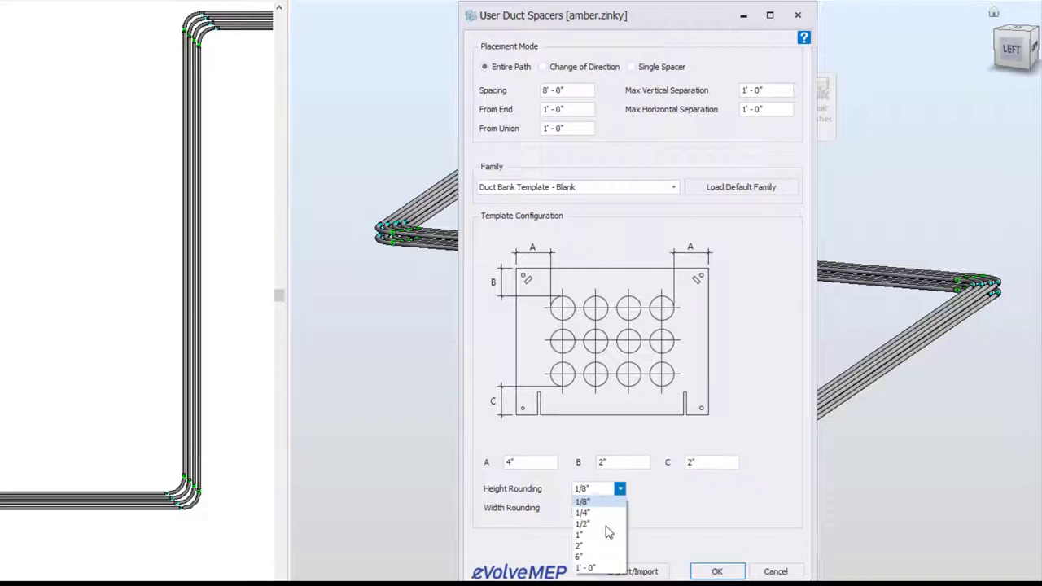
left_click(599, 535)
left_click(620, 507)
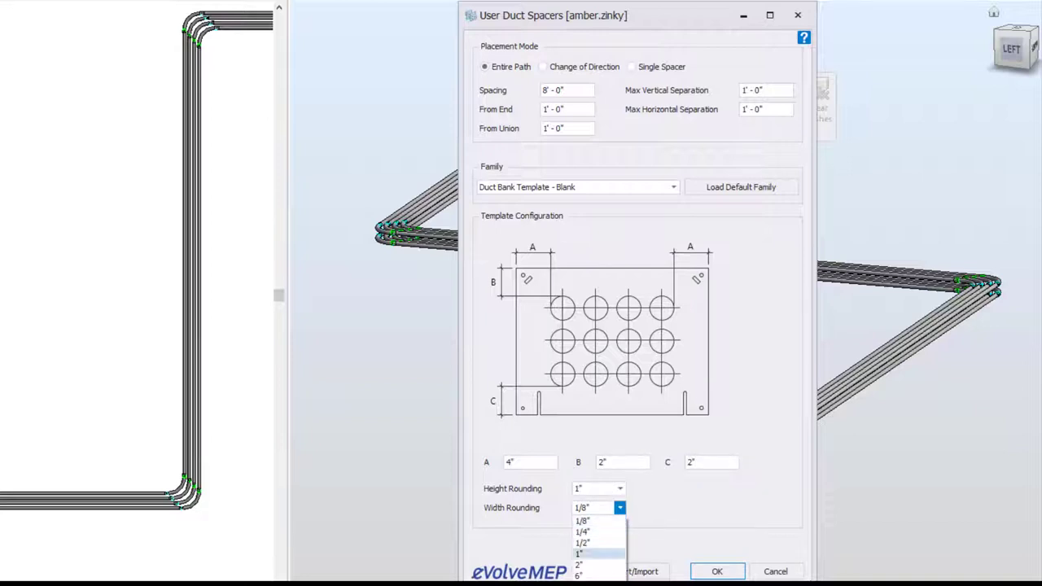
left_click(598, 554)
left_click(716, 571)
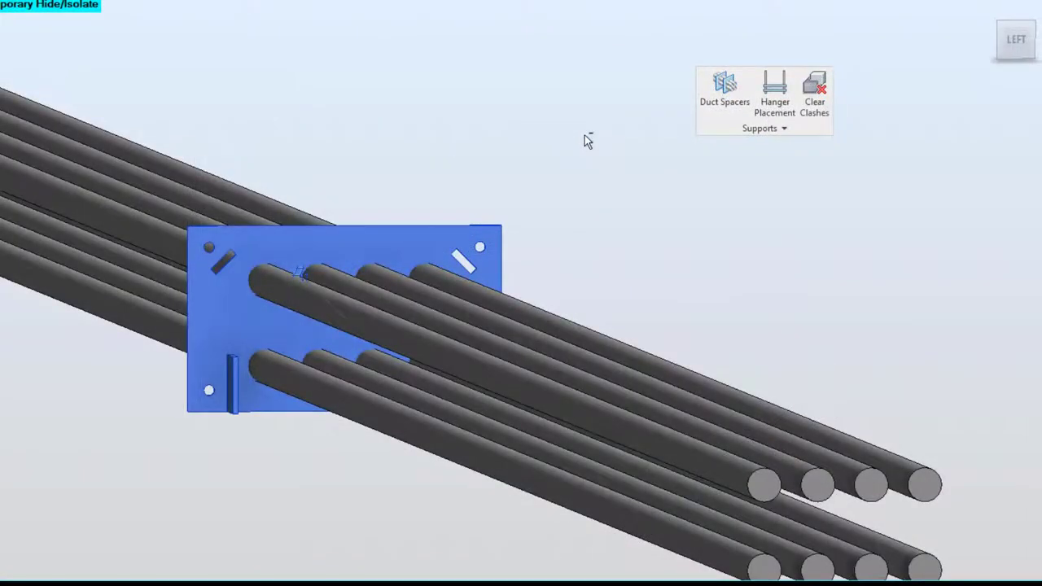
middle_click_drag(585, 135, 617, 141, "shift")
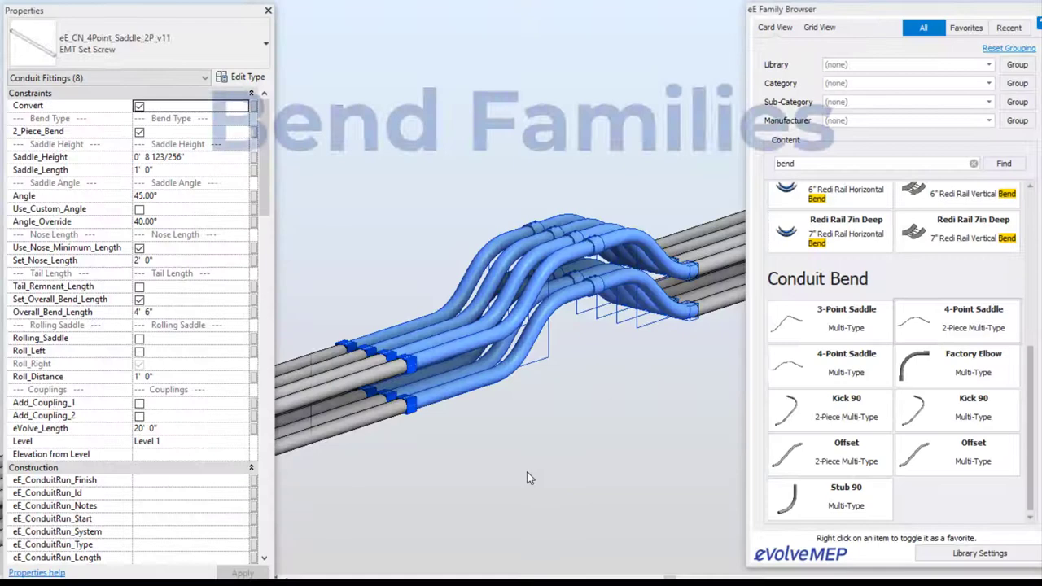
- Enable Rolling_Saddle for the eight selected two-piece 4-point saddle fittings
mouse_move(528, 478)
middle_mouse_down("shift")
mouse_move(554, 472)
mouse_move(544, 475)
middle_mouse_up("shift")
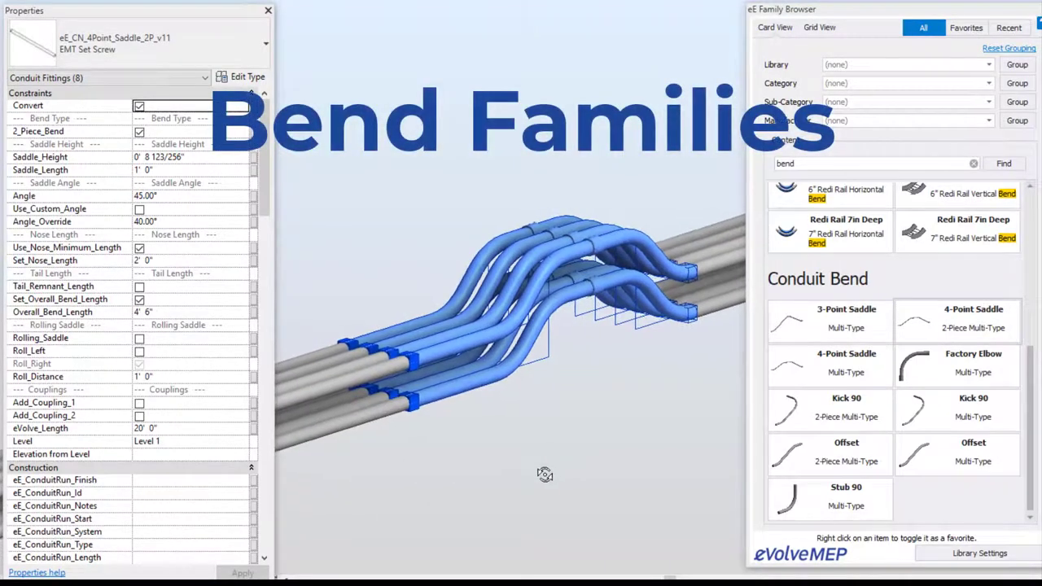
left_click(140, 339)
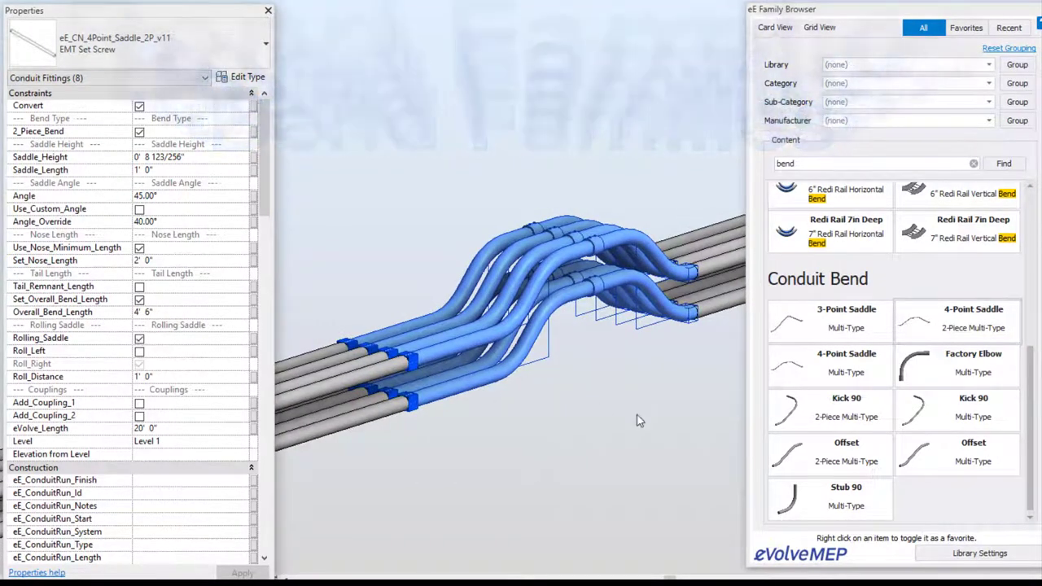
middle_click_drag(594, 442, 647, 447, "shift")
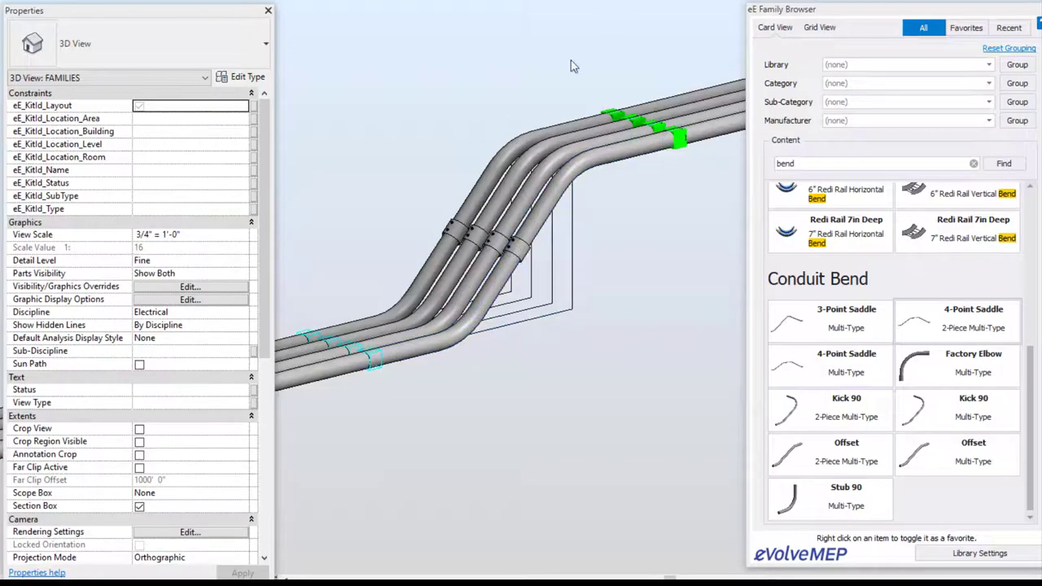
- Select the four two-piece offset fittings in the conduit rack and enable their Back_to_Back option
left_click_drag(573, 66, 467, 498)
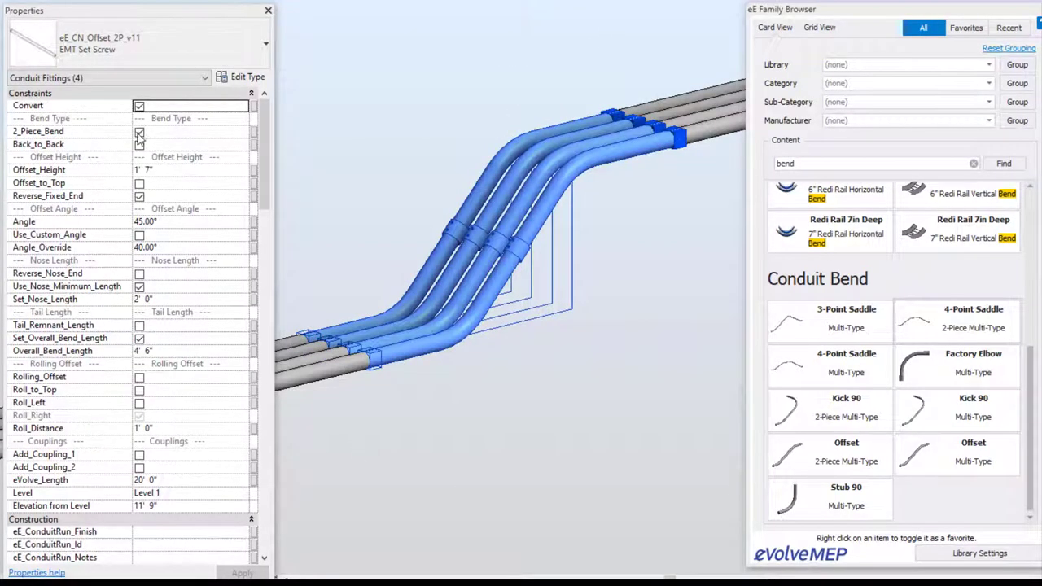
left_click(139, 133)
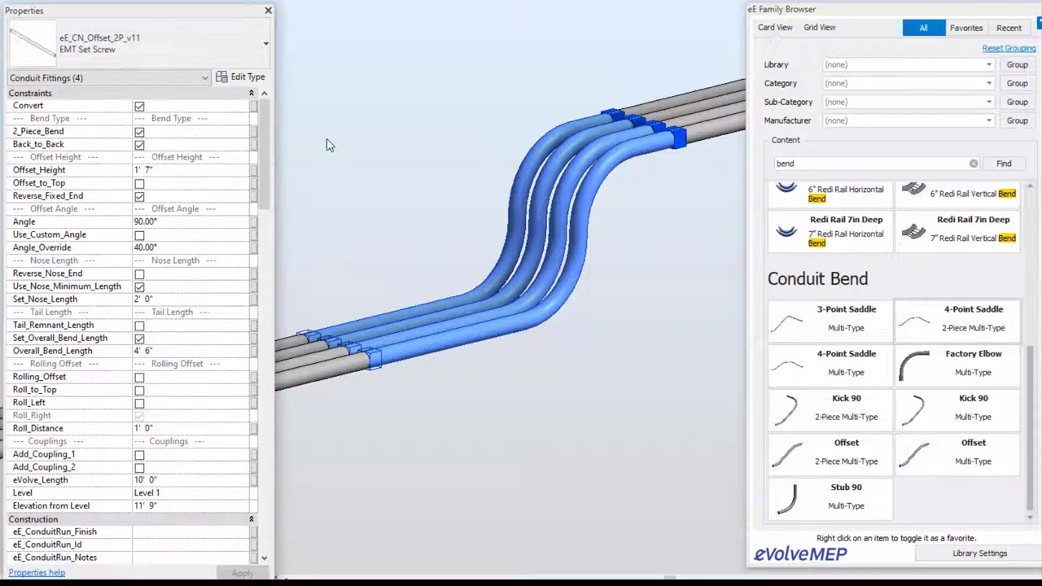
mouse_move(504, 411)
middle_mouse_down("shift")
mouse_move(532, 421)
mouse_move(512, 424)
middle_mouse_up("shift")
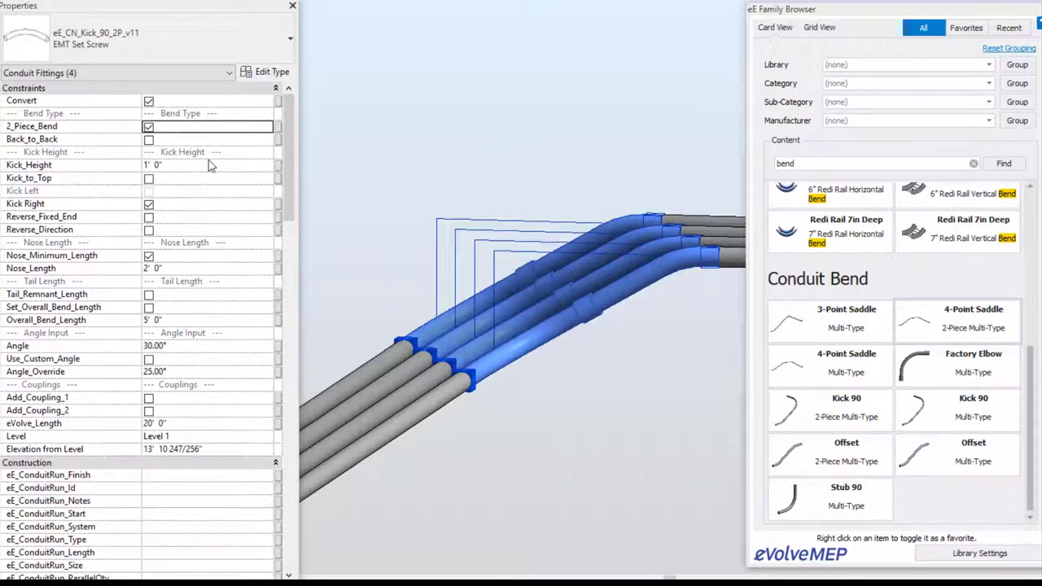
- On the four Kick 90 fittings, try Back_to_Back, disable 2_Piece_Bend, and disable Back_to_Back again
left_click(149, 141)
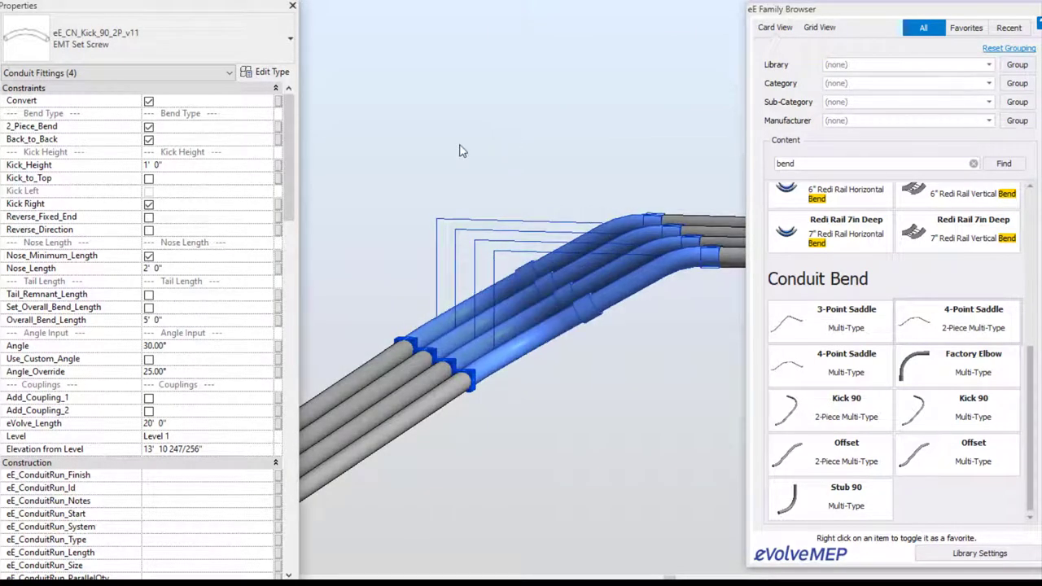
left_click(150, 129)
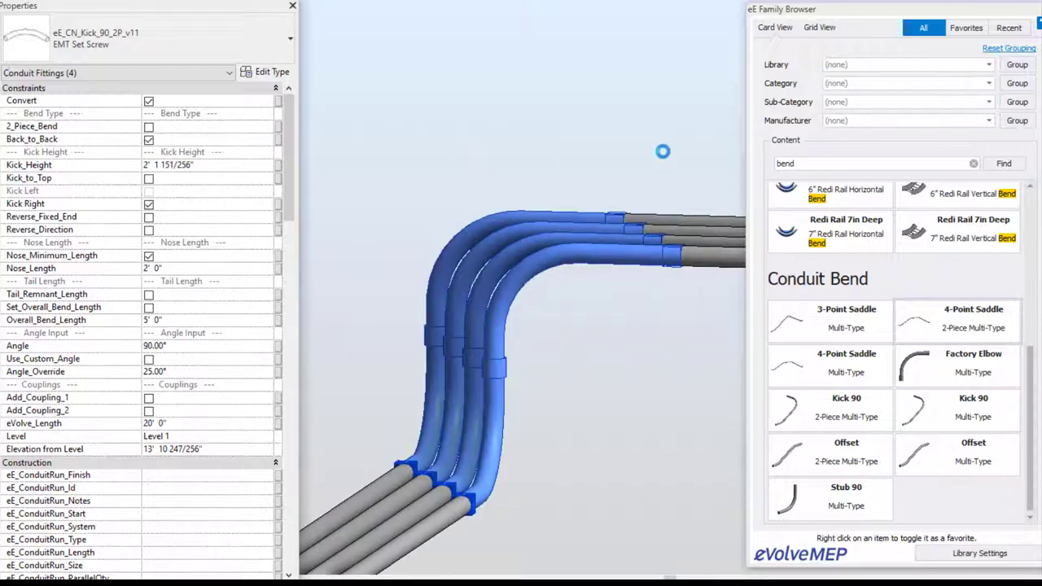
left_click(149, 140)
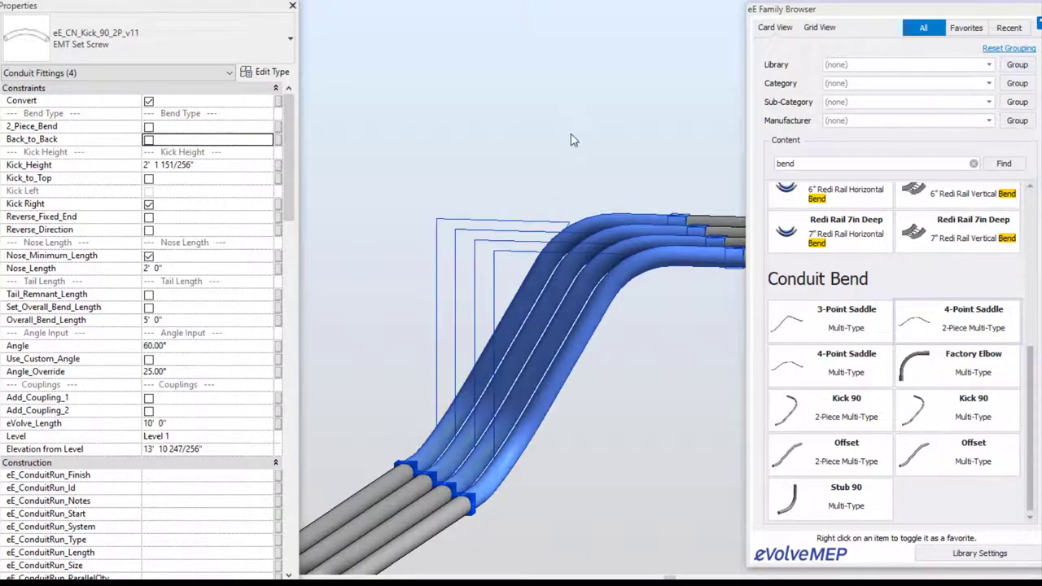
- Expand the Cyclone B2000 bender type in the project's bend lookup settings to view its entries
left_click(54, 210)
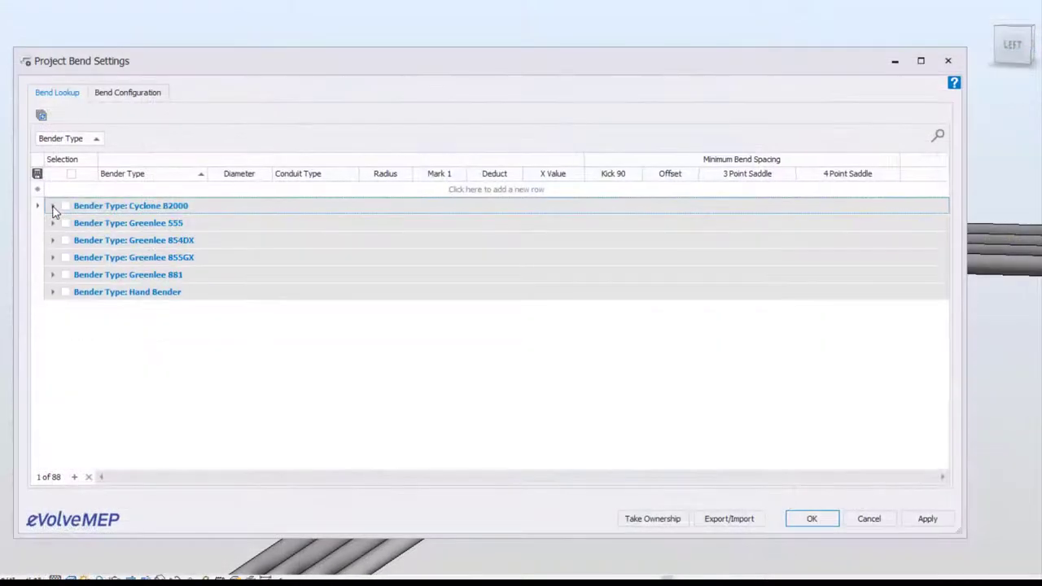
left_click(53, 206)
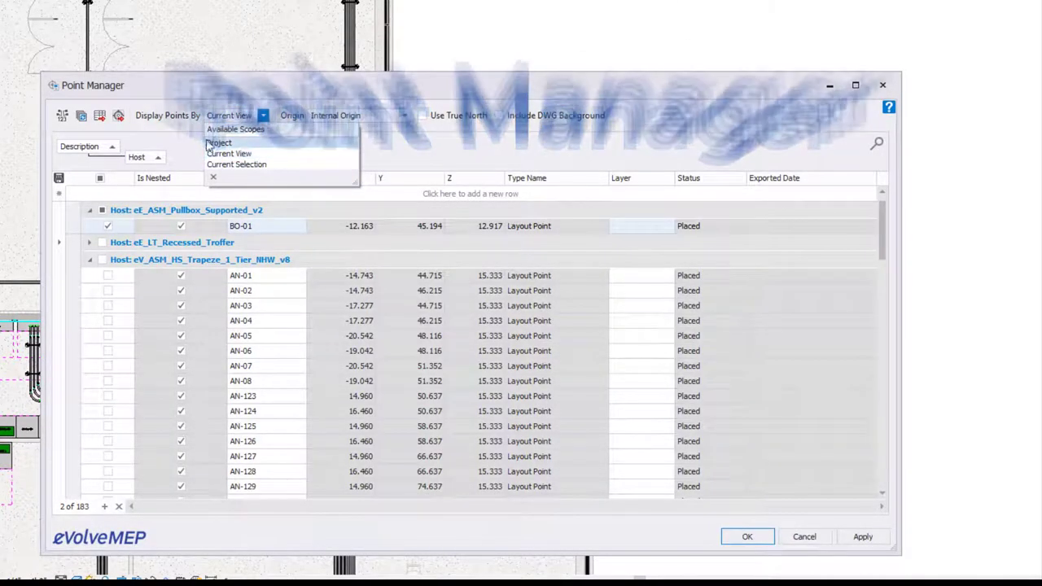
left_click(437, 148)
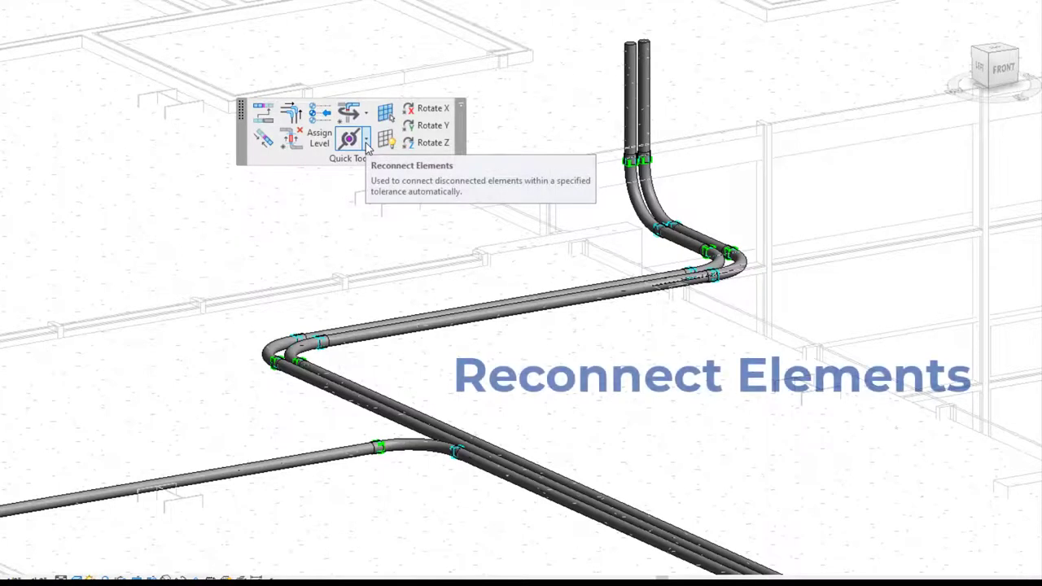
- Check the tolerance choices for Reconnect Elements and accept a 2" tolerance
left_click(366, 144)
left_click(389, 195)
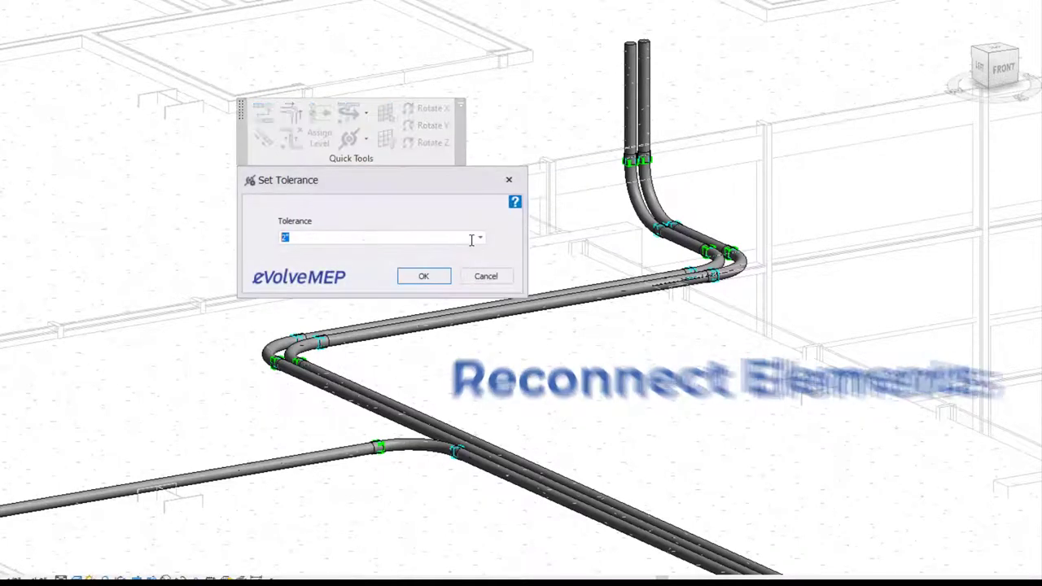
left_click(480, 238)
left_click(479, 238)
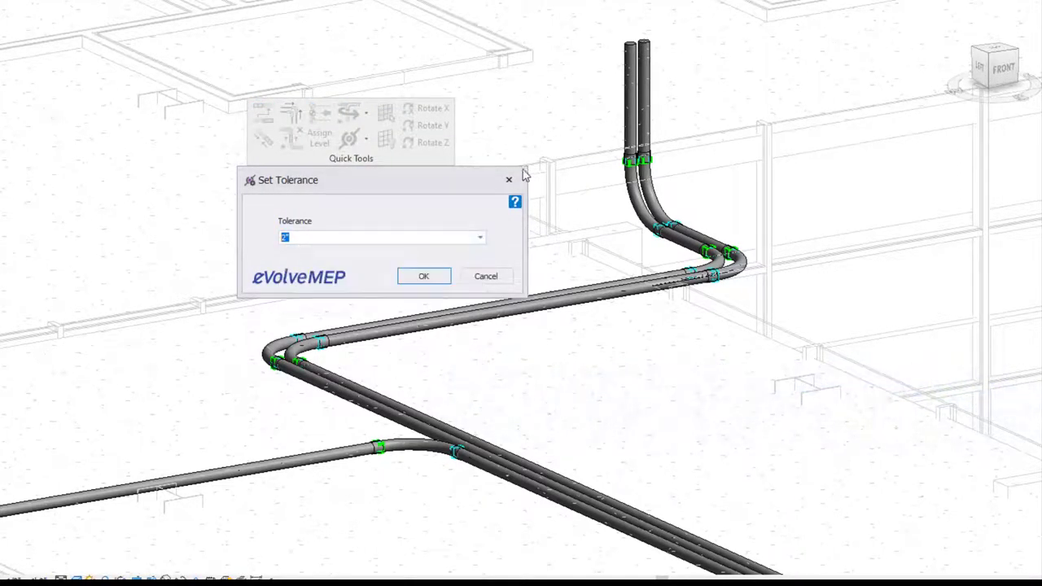
left_click(446, 276)
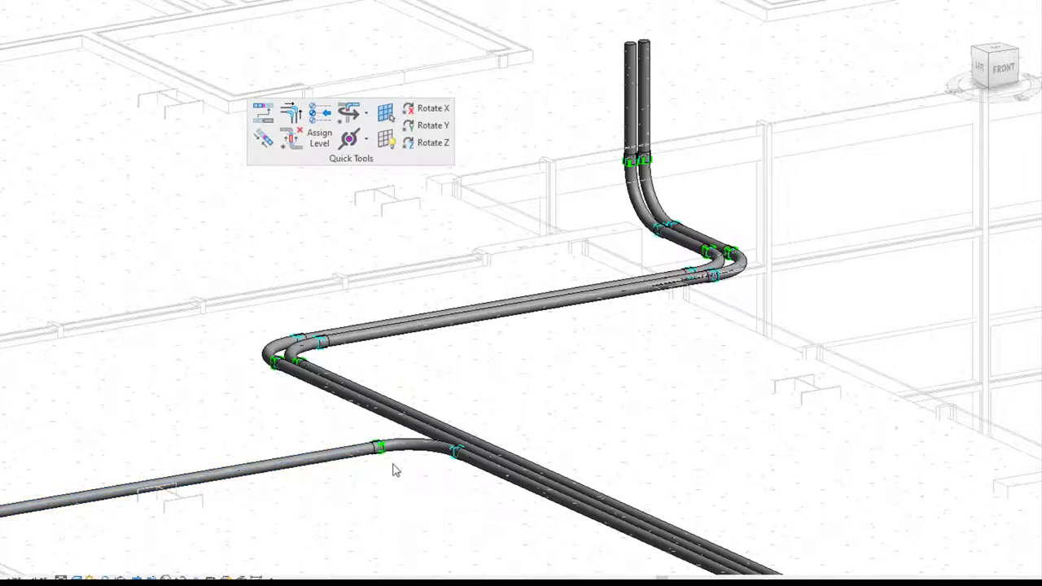
- Select the connected run at the branch conduit's bend to check what it is joined to, and clear the selection
key("Tab")
left_click(415, 444)
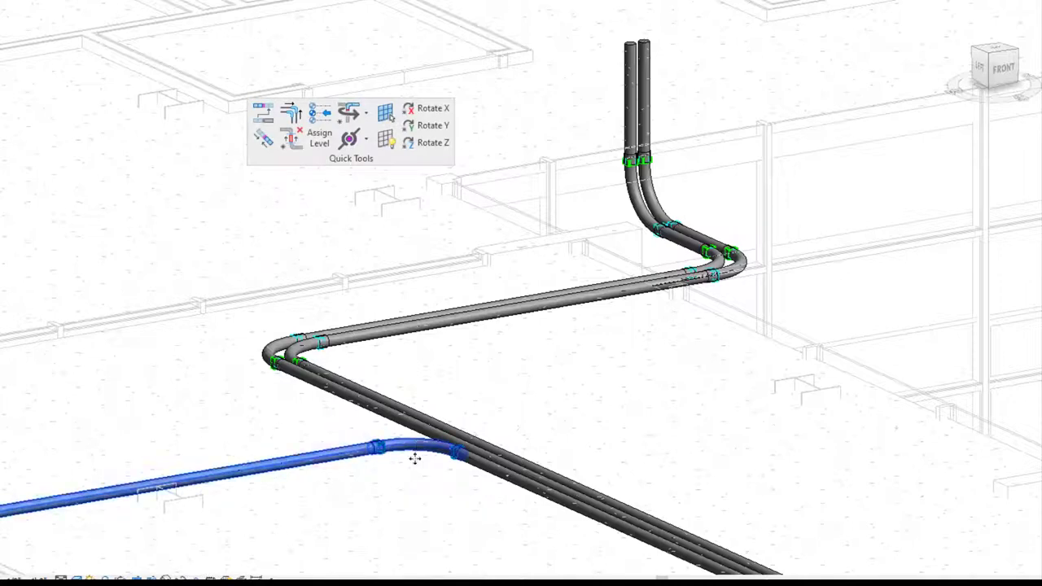
left_click(437, 557)
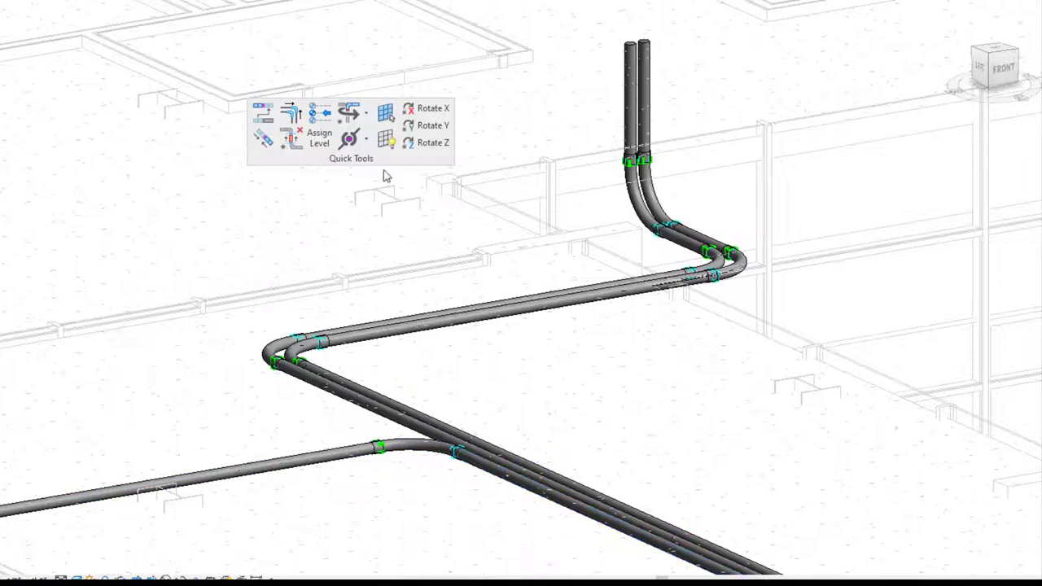
- Run Reconnect Elements on the conduits and fittings around the branch bend and close the results
left_click_drag(180, 235, 708, 558)
left_click_drag(527, 232, 230, 509)
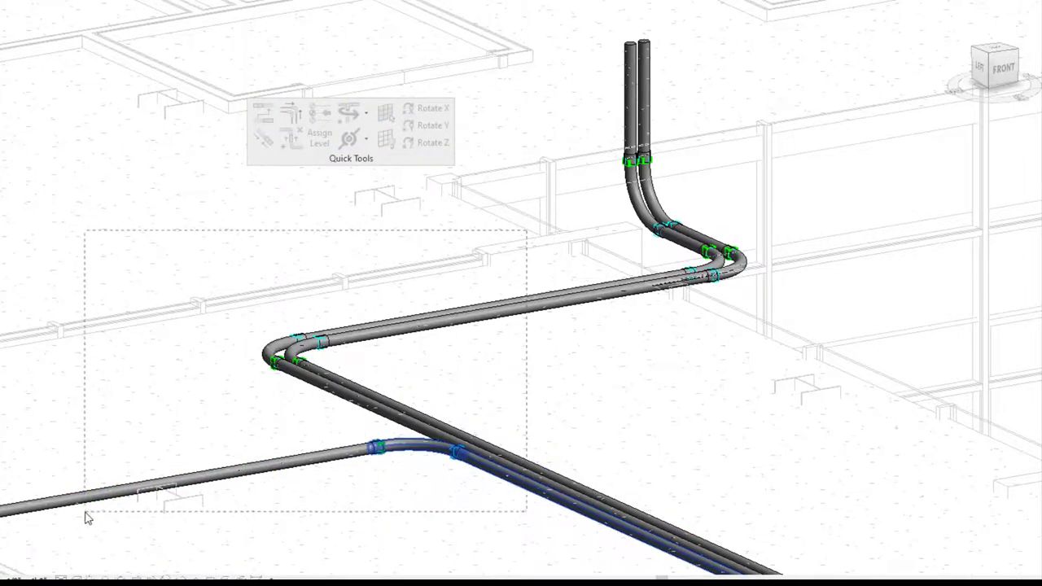
left_click_drag(88, 518, 87, 518)
key("Return")
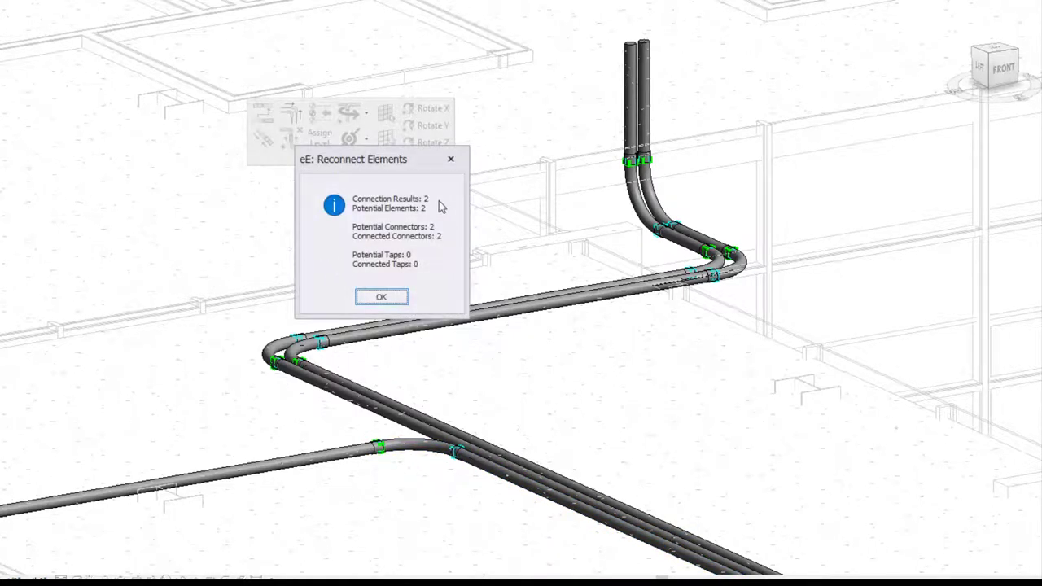
left_click(379, 298)
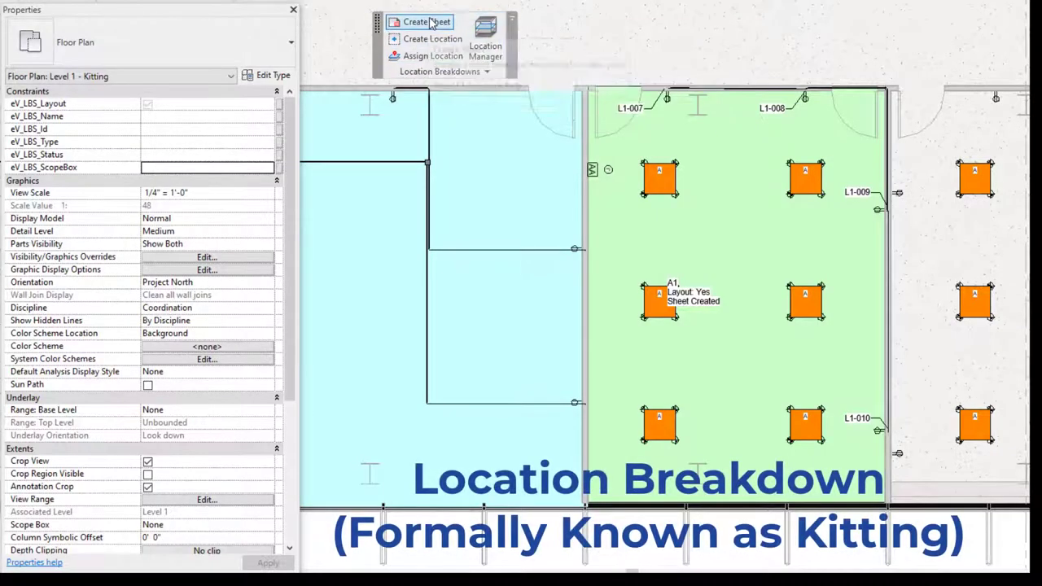
- Review the location, sheet and schedule settings in the Project Location Settings and close them
left_click(440, 71)
left_click(427, 90)
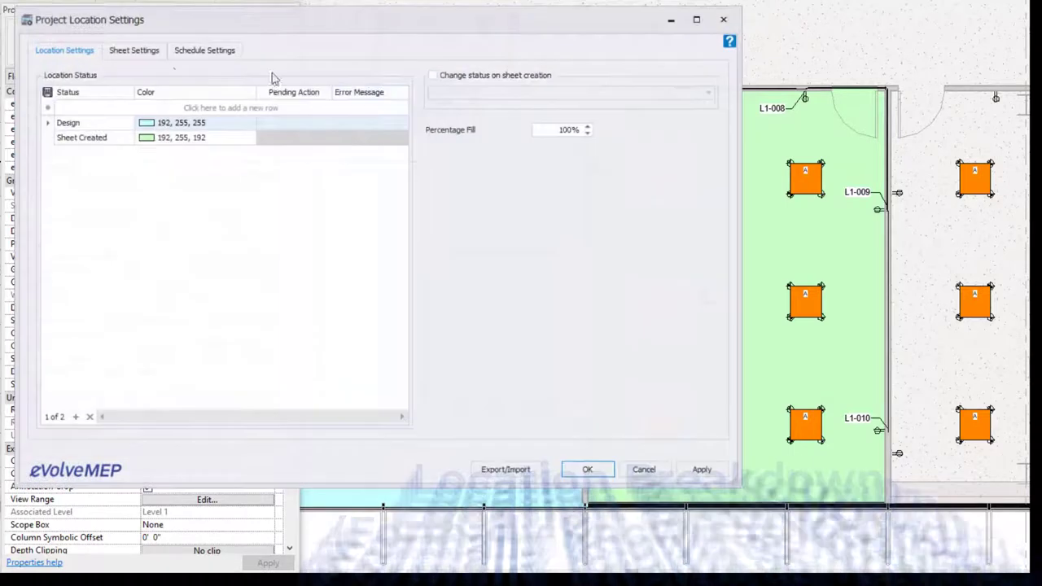
left_click(152, 52)
left_click(205, 52)
left_click(723, 19)
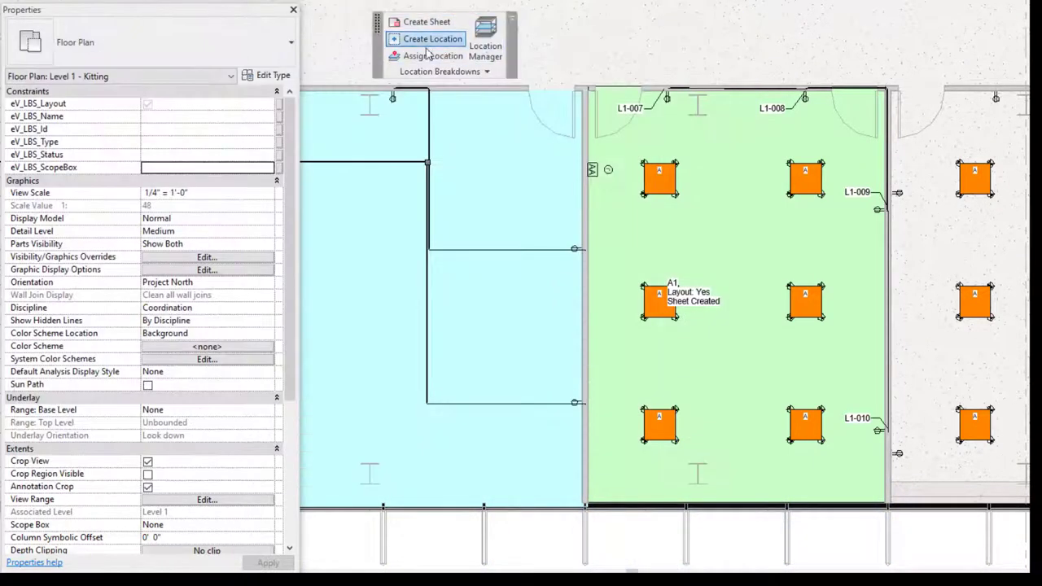
- Create a 10' by 10' location box around the middle fixture inside the green A1 area
left_click(427, 44)
left_click(790, 294)
key("Escape")
key("Escape")
- Set the new location's name and Id to A2 and deselect it
left_click(218, 129)
type("Z")
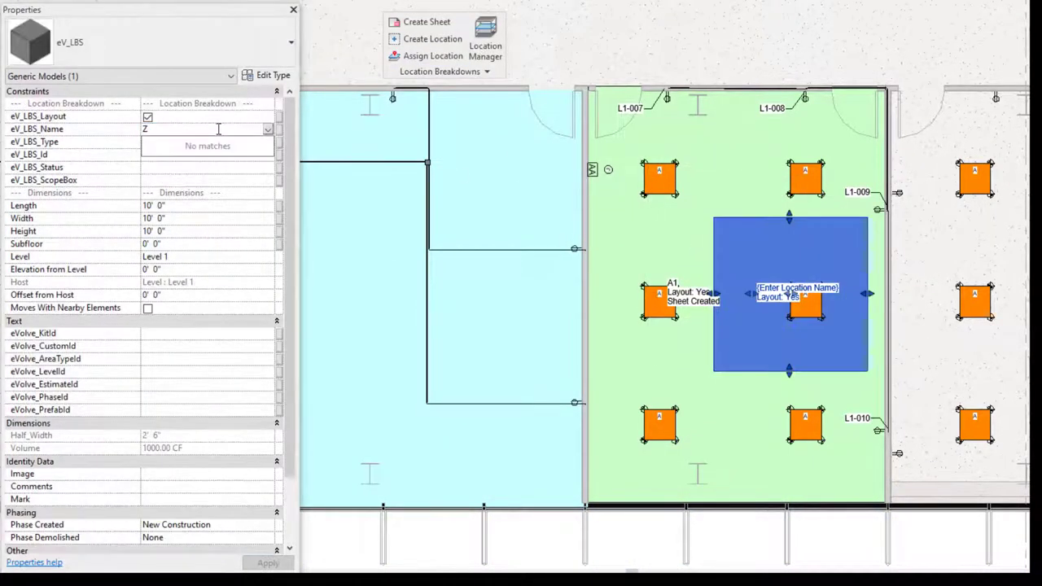
key("BackSpace")
type("A2")
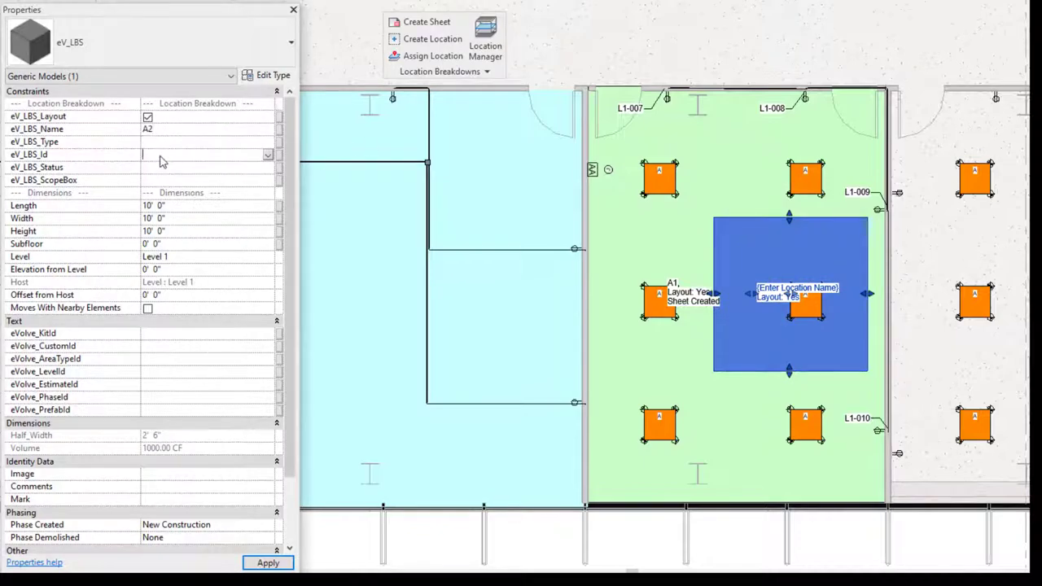
left_click(163, 155)
type("A2")
left_click(629, 76)
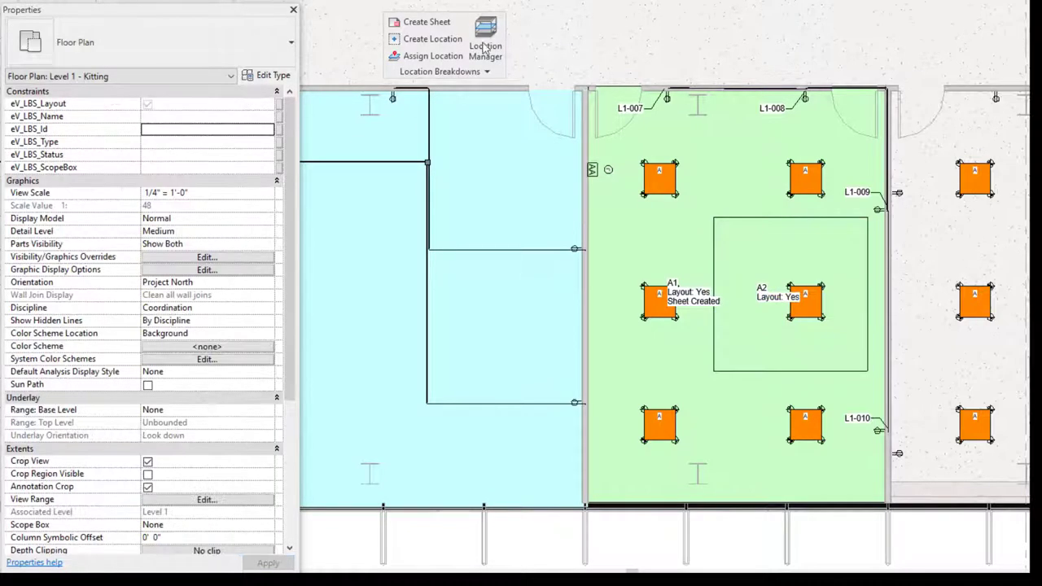
- Review the project's locations and the view/sheet set creation option in the Location Manager, and close it
left_click(486, 45)
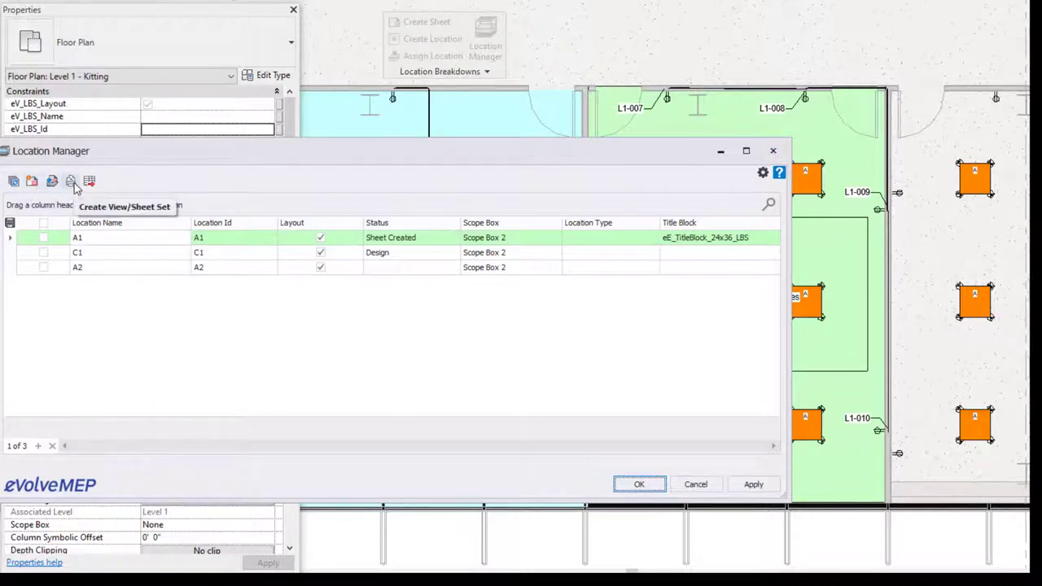
left_click(771, 151)
left_click(360, 358)
left_click(361, 344)
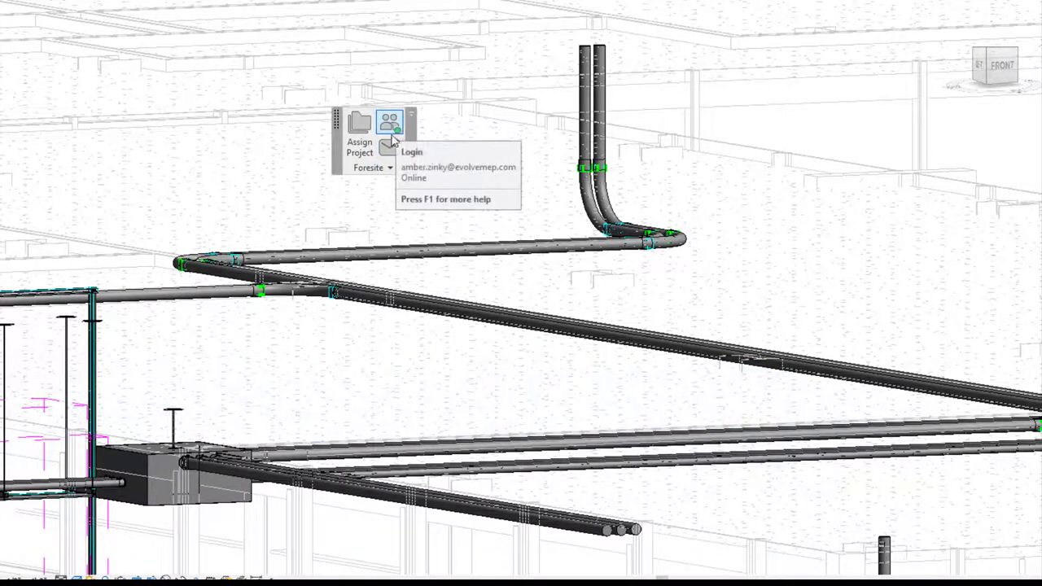
- Switch to the eVolve Foresite website and review its admin navigation, account options and the facility and project search
left_click(351, 142)
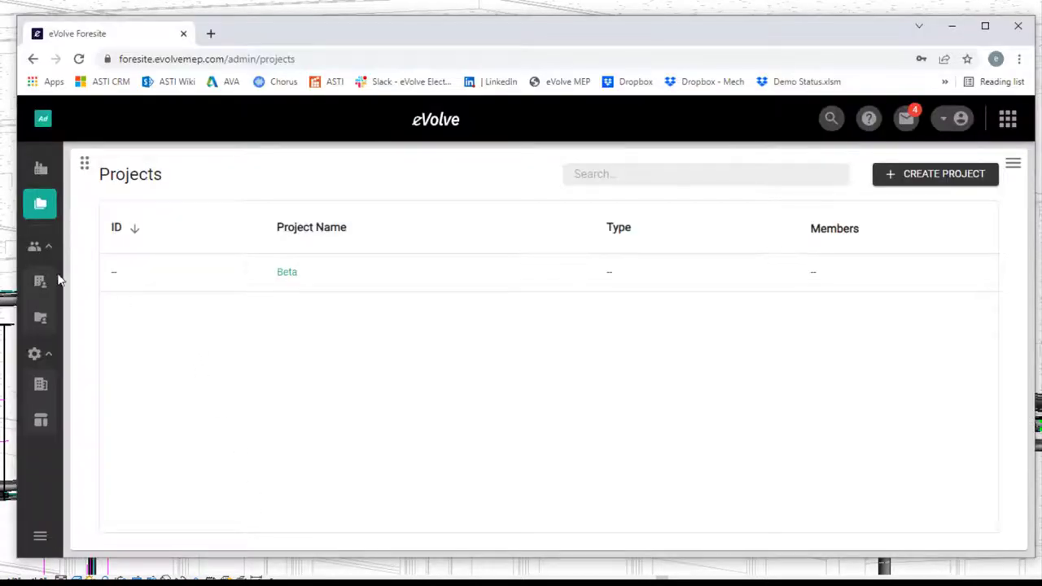
mouse_move(51, 199)
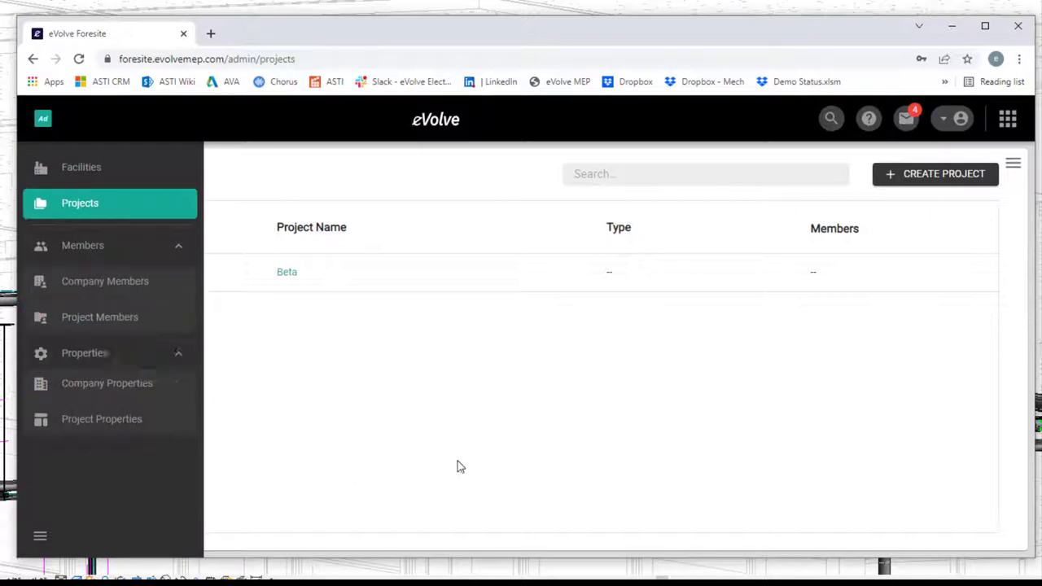
left_click(952, 119)
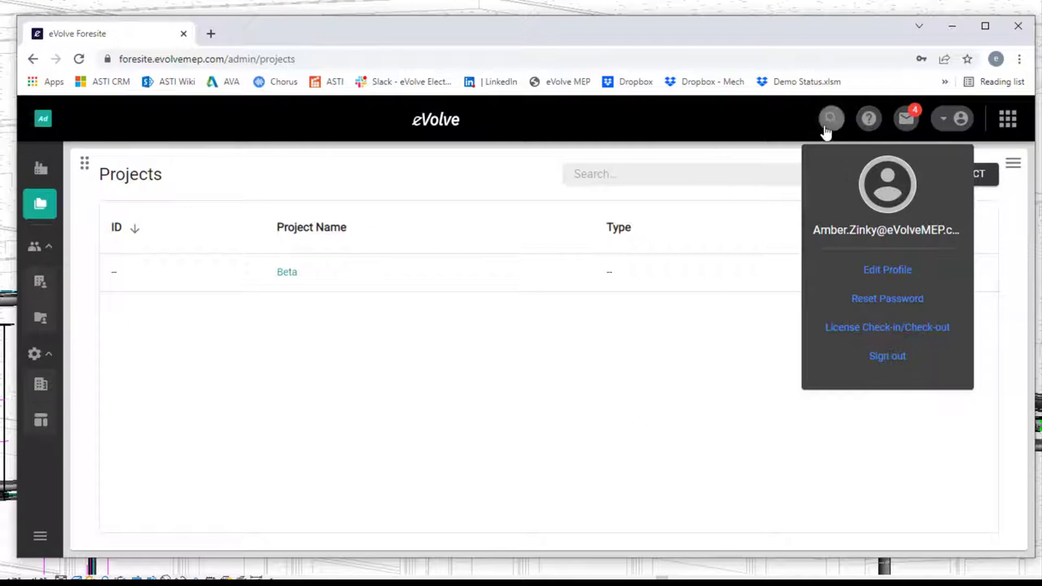
left_click(829, 122)
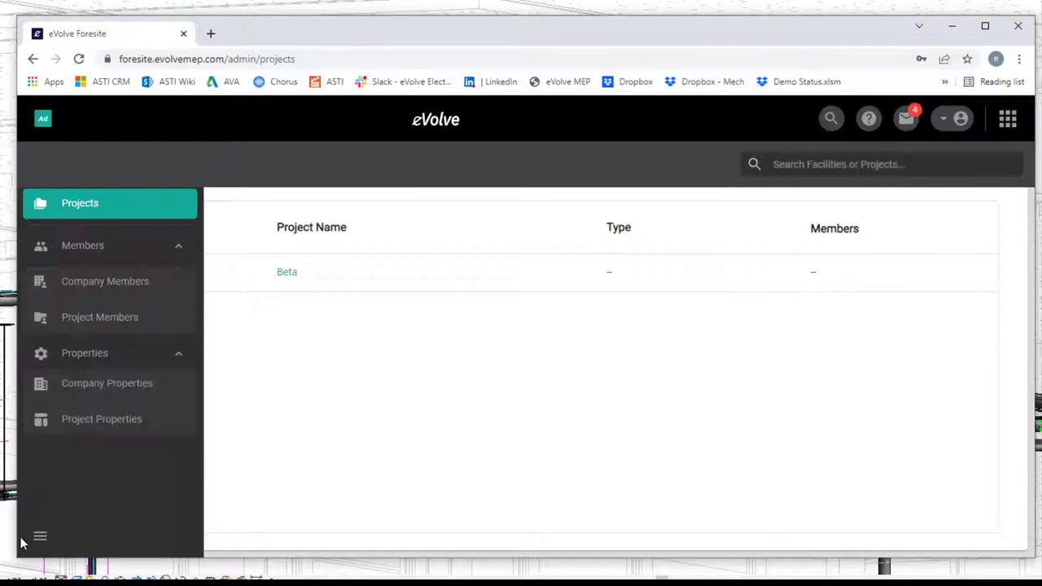
mouse_move(40, 535)
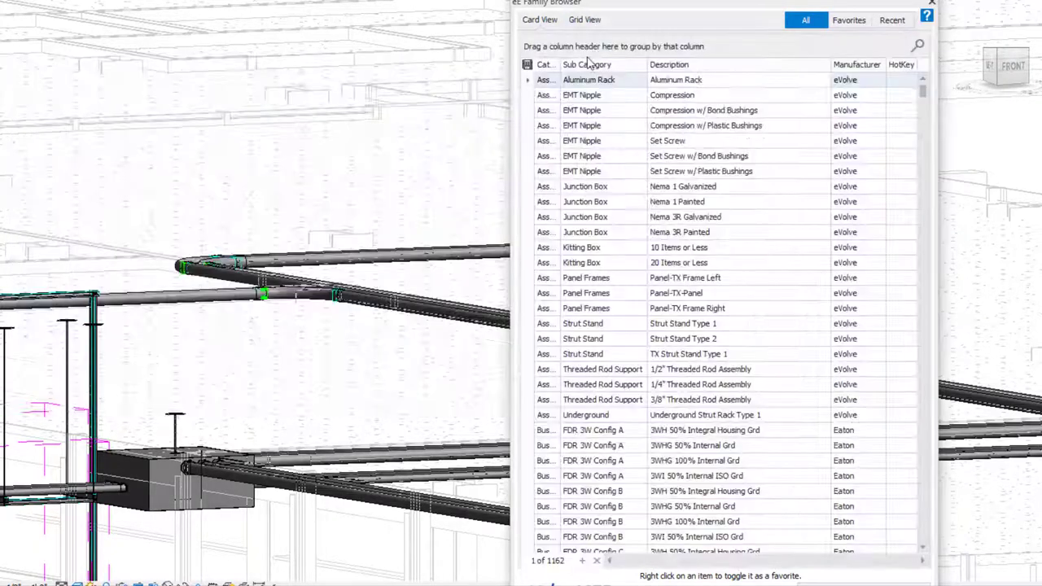
- Browse the favorite, recent and complete family lists in the eE Family Browser, and switch to the card view
left_click(861, 24)
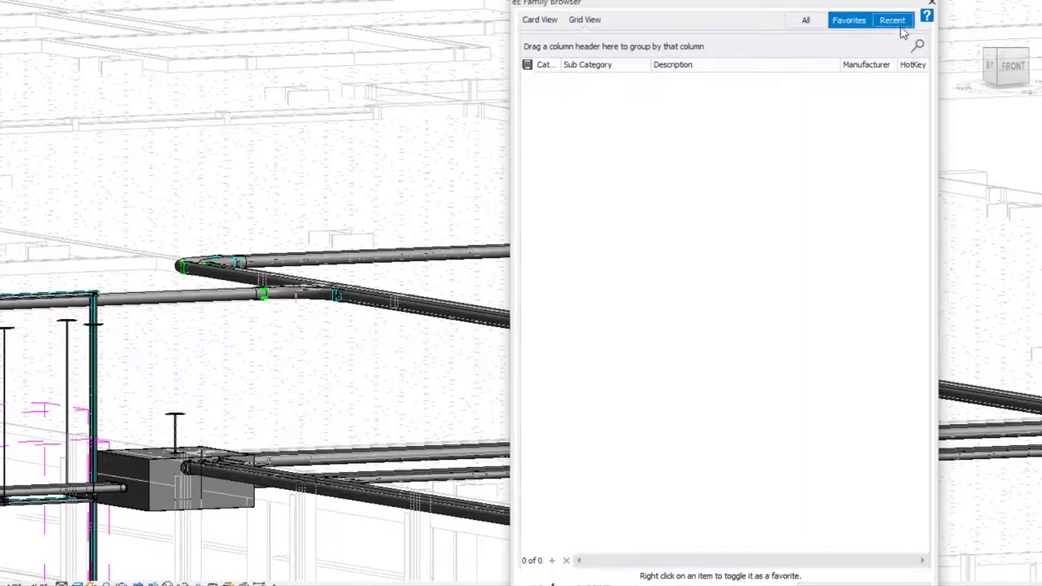
left_click(899, 25)
left_click(802, 21)
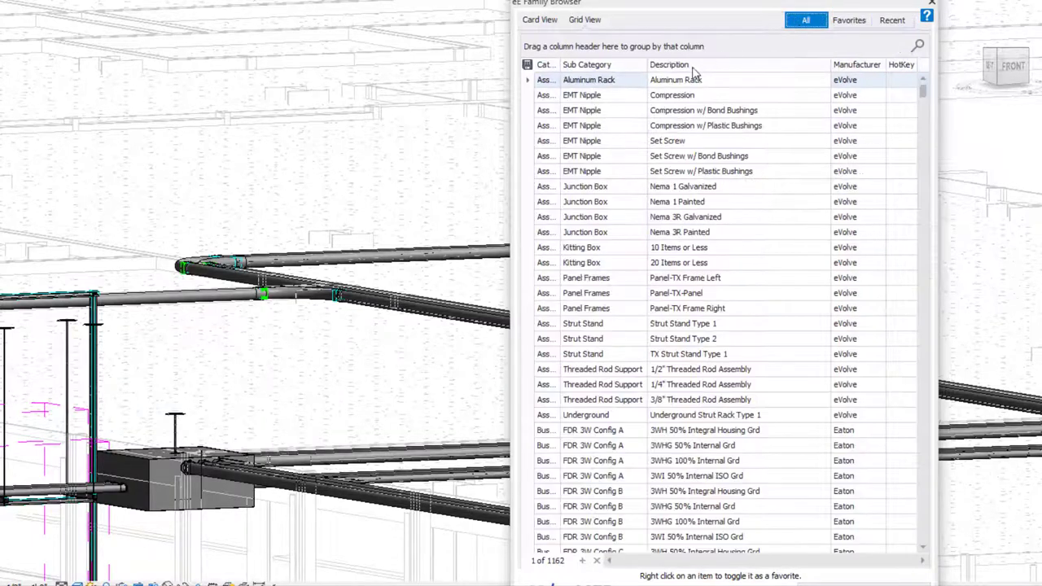
left_click(540, 19)
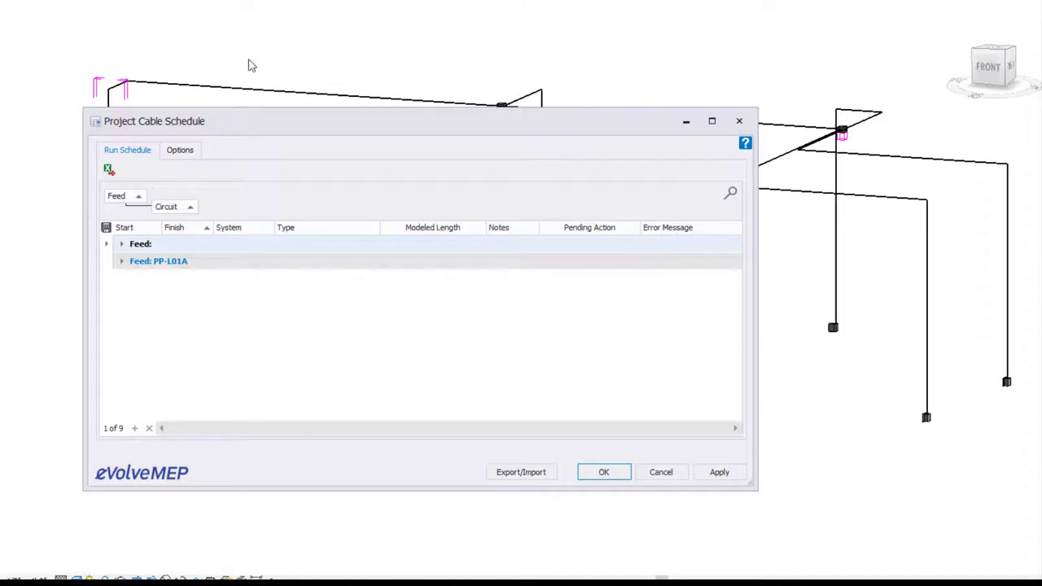
- Review the make-up length, parameter data and device Id options of the Project Cable Schedule, and close it
left_click(180, 155)
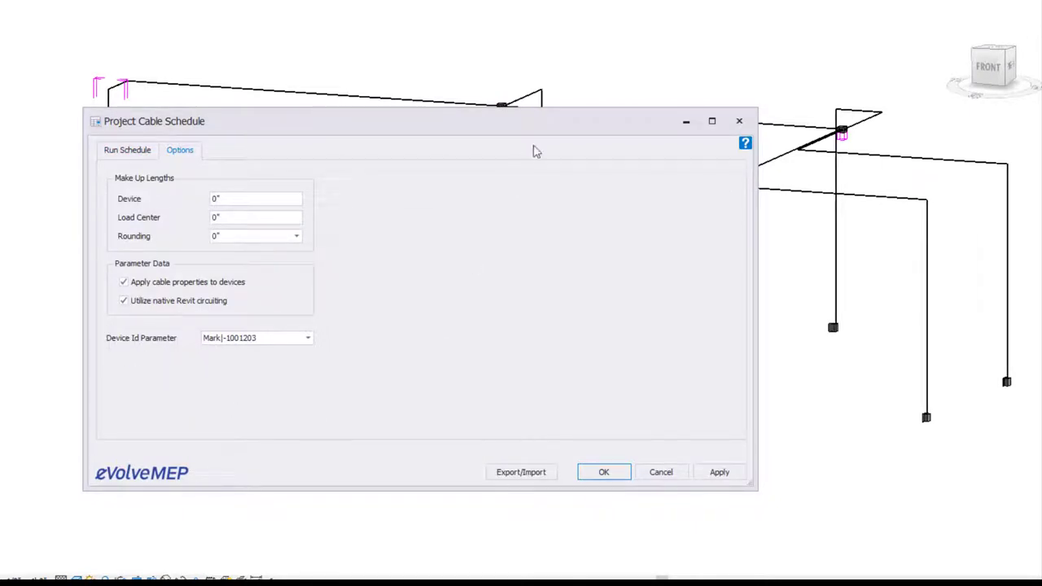
left_click_drag(580, 134, 590, 187)
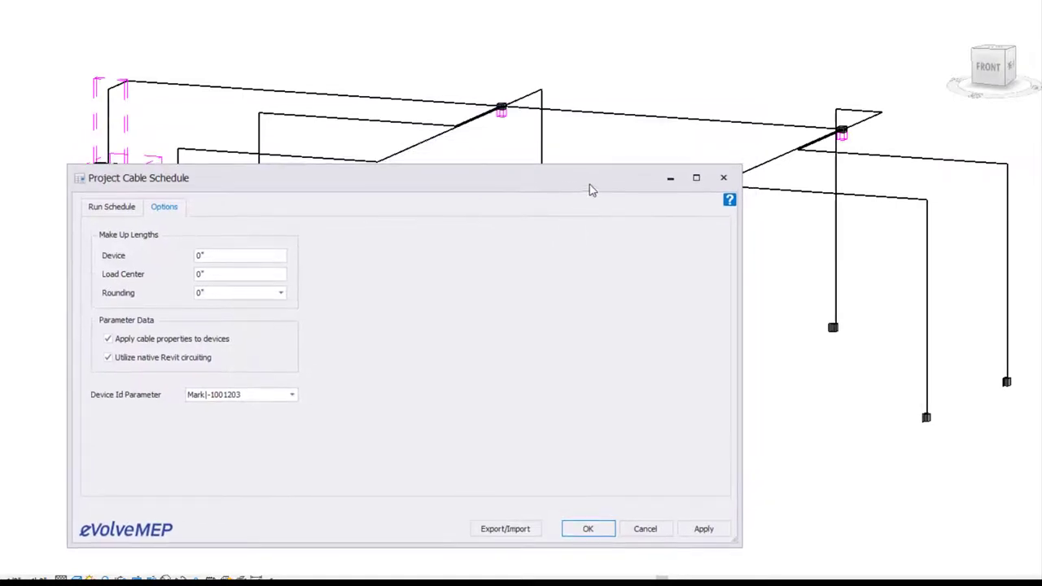
left_click(723, 179)
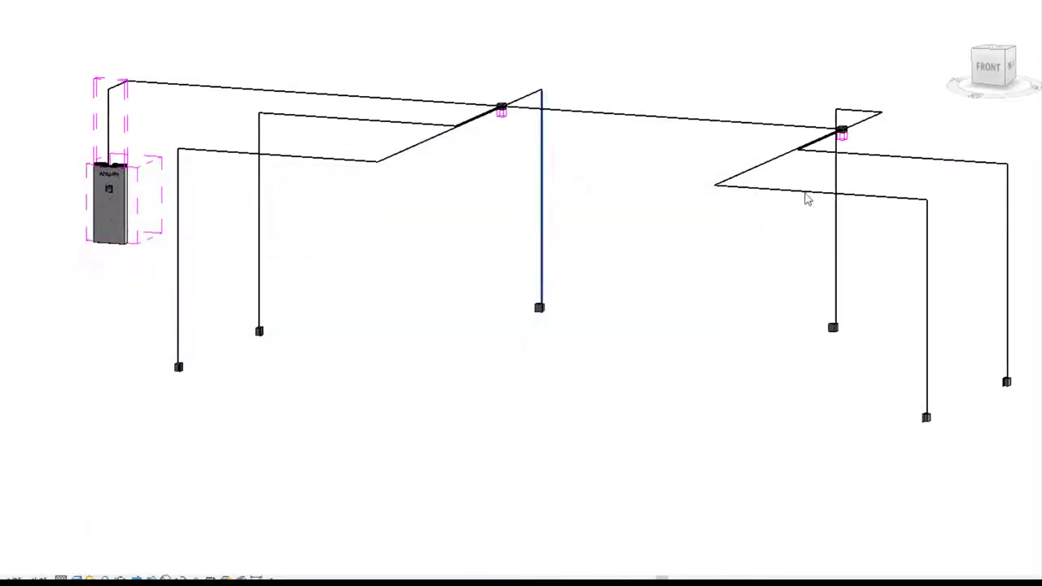